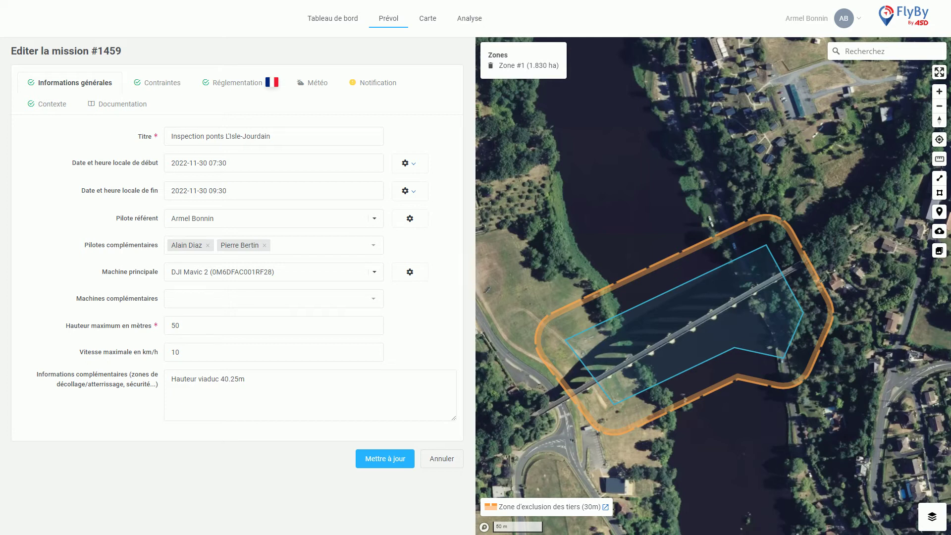
# Step: Check the mission's regulation criteria and return to its general information
pyautogui.click(236, 82)
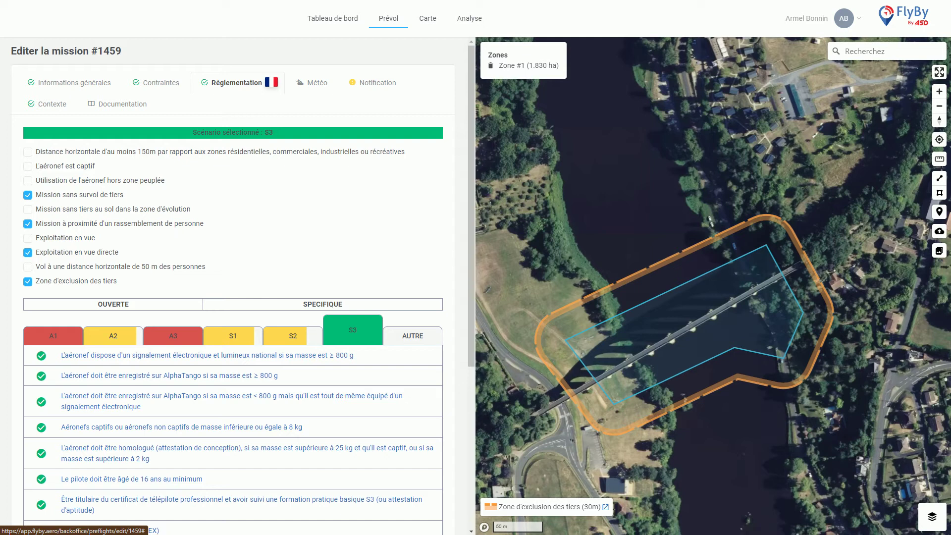
pyautogui.click(74, 82)
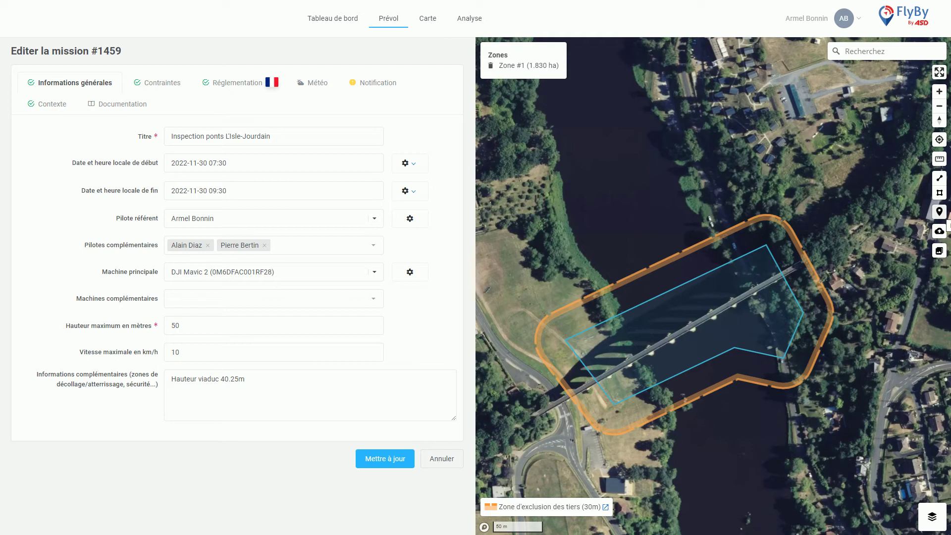
# Step: Add a context point on the small structure in the water beside the east bank, near the flight zone's southeastern corner
pyautogui.click(939, 211)
pyautogui.scroll(2, 773, 390)
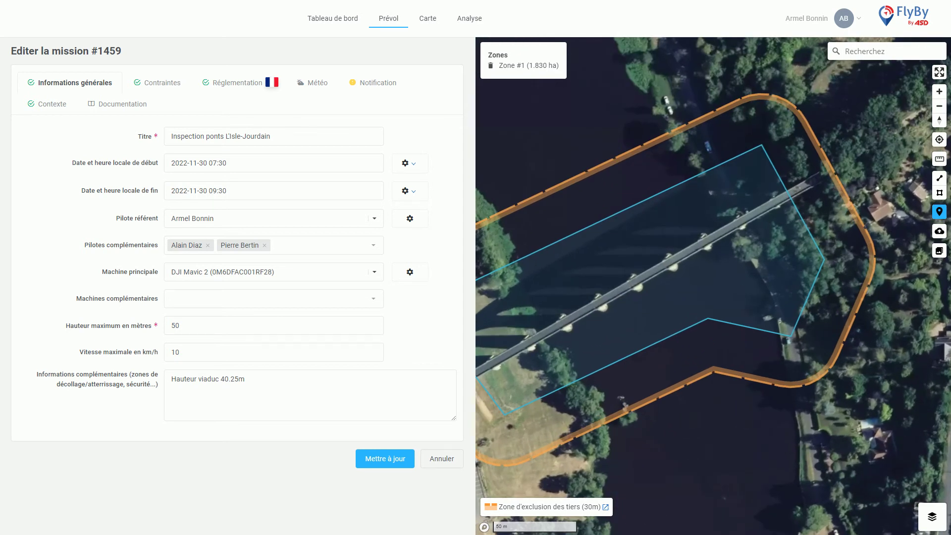
pyautogui.scroll(4, 765, 327)
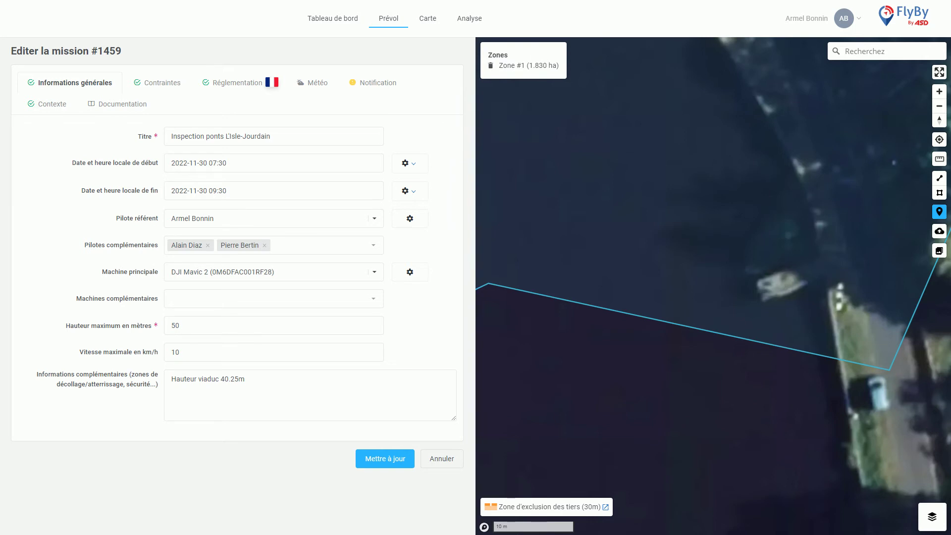
pyautogui.click(769, 286)
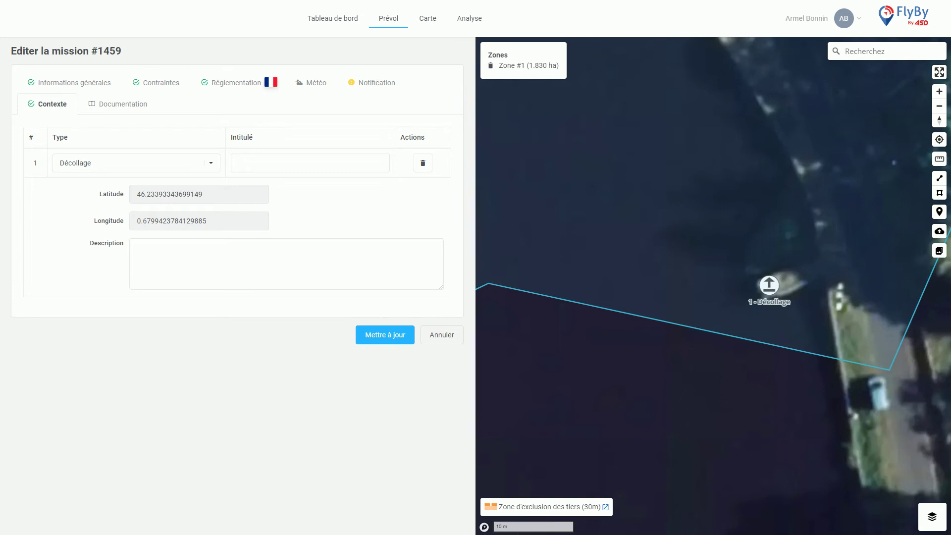
# Step: Try the types Atterrissage and Atterrissage d'urgence for the first context point
pyautogui.click(135, 162)
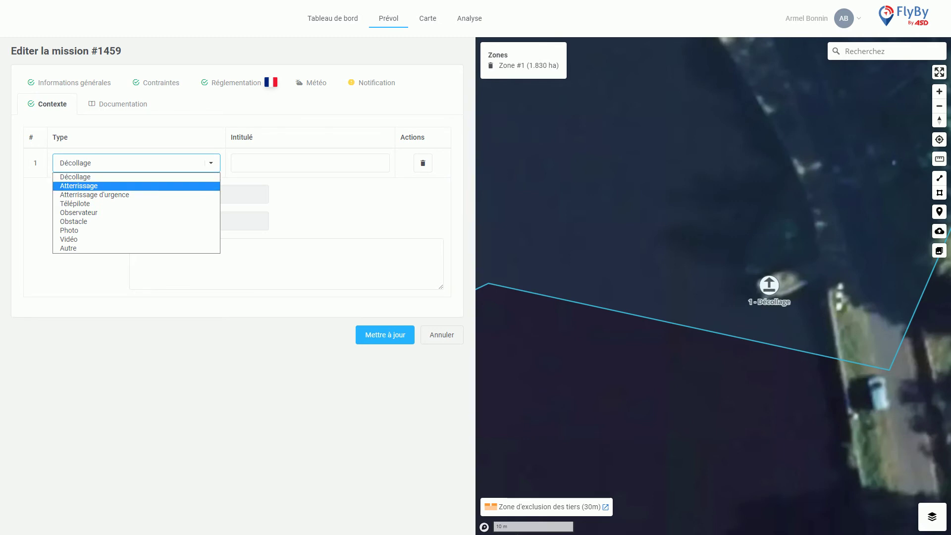
pyautogui.click(79, 186)
pyautogui.click(136, 162)
pyautogui.press('Up')
pyautogui.press('Down')
pyautogui.press('Down')
pyautogui.press('Return')
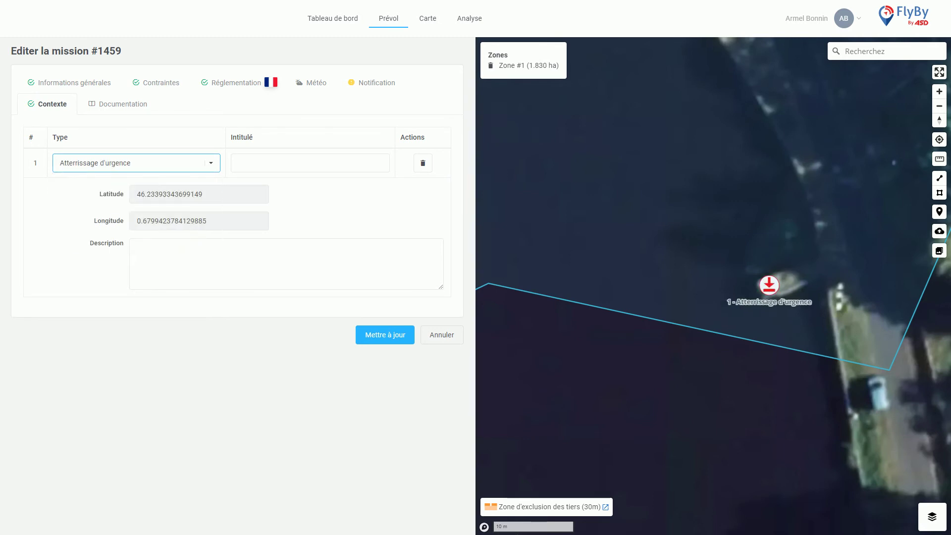
# Step: Try the types Télépilote, Observateur and Obstacle for the first context point
pyautogui.hotkey('alt', 'Down')
pyautogui.press('Down')
pyautogui.press('Return')
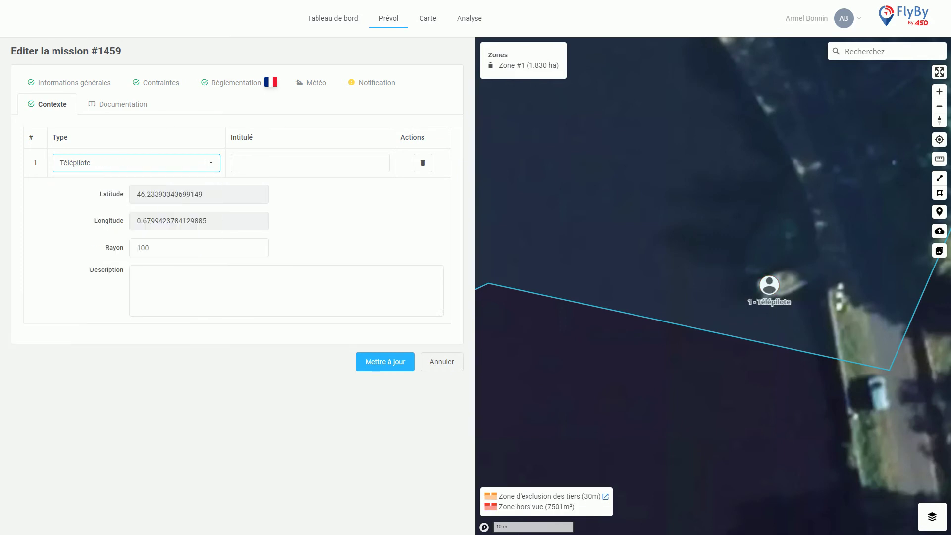
pyautogui.hotkey('alt', 'Down')
pyautogui.press('Down')
pyautogui.press('Return')
pyautogui.hotkey('alt', 'Down')
pyautogui.press('Down')
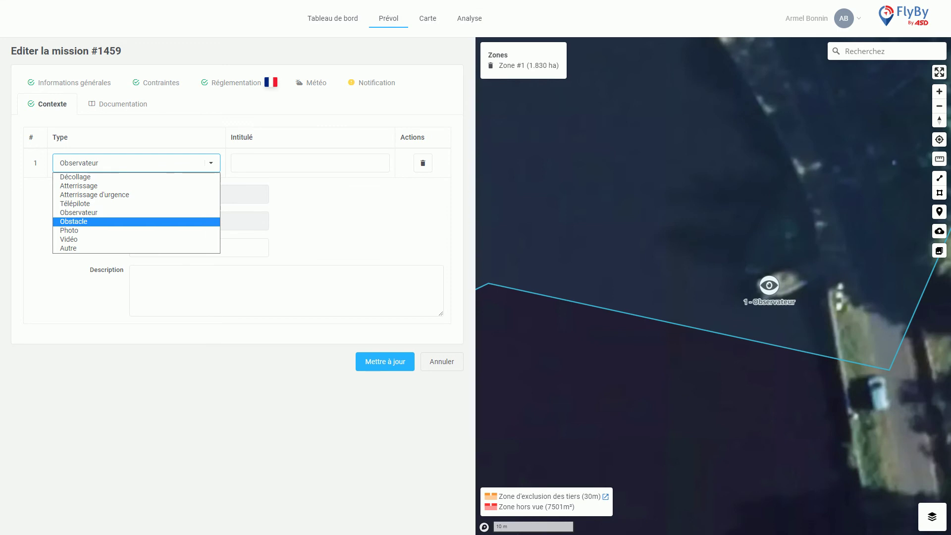
pyautogui.press('Return')
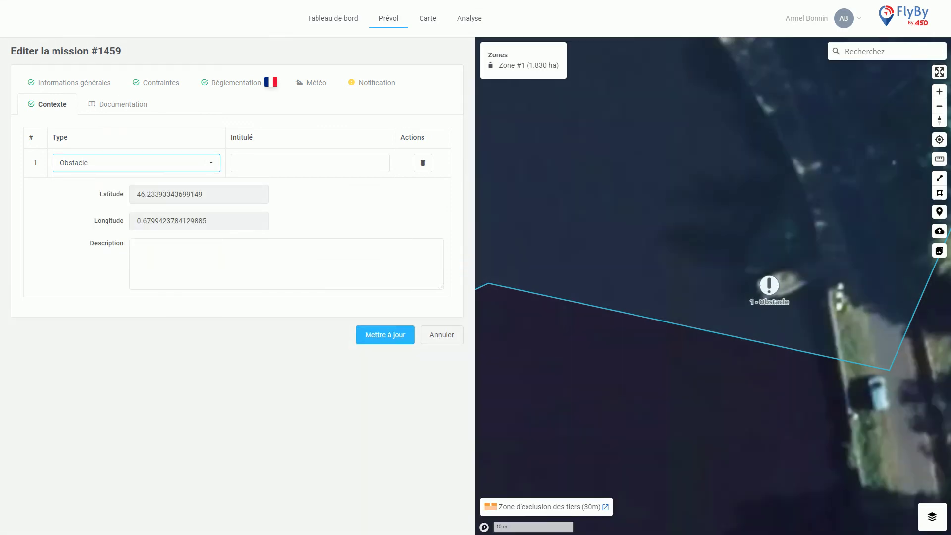
# Step: Try the types Photo, Vidéo and Autre for the first context point
pyautogui.hotkey('alt', 'Down')
pyautogui.press('Down')
pyautogui.press('Return')
pyautogui.hotkey('alt', 'Down')
pyautogui.press('Down')
pyautogui.press('Return')
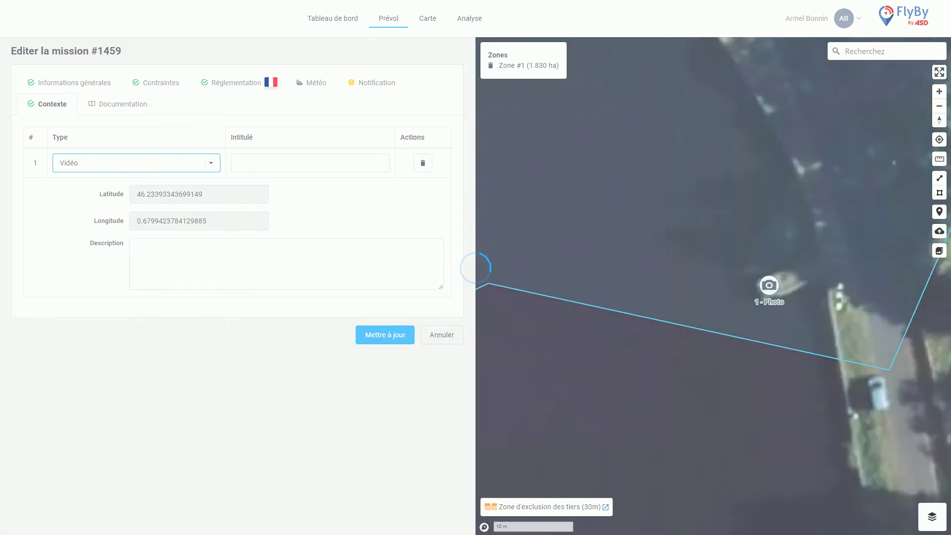
pyautogui.hotkey('alt', 'Down')
pyautogui.press('Down')
pyautogui.press('Return')
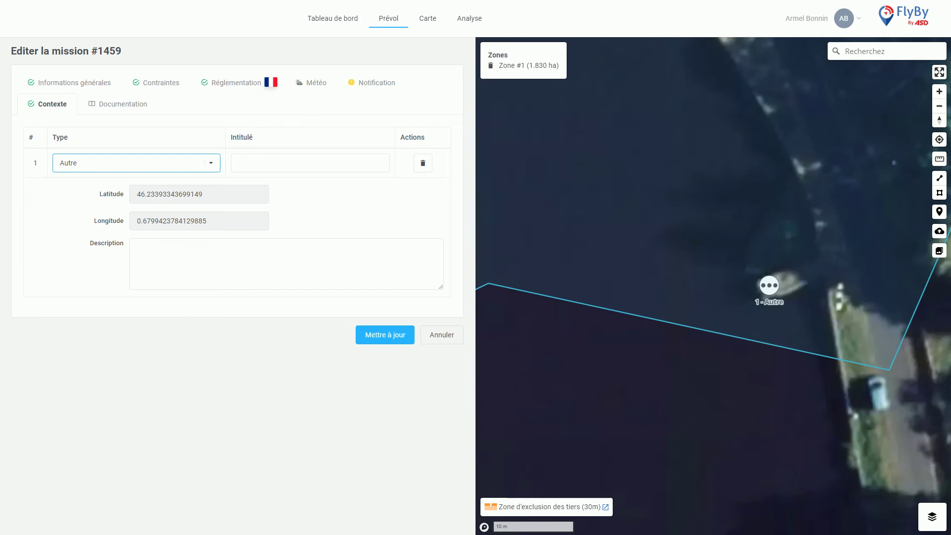
# Step: Set the first context point's type to Décollage and title it RF28
pyautogui.hotkey('alt', 'Down')
pyautogui.press('Home')
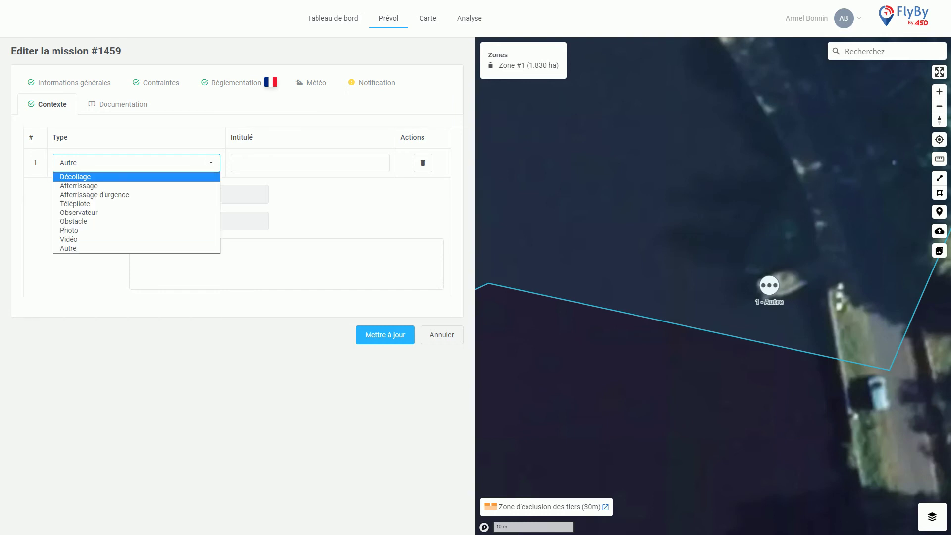
pyautogui.press('Return')
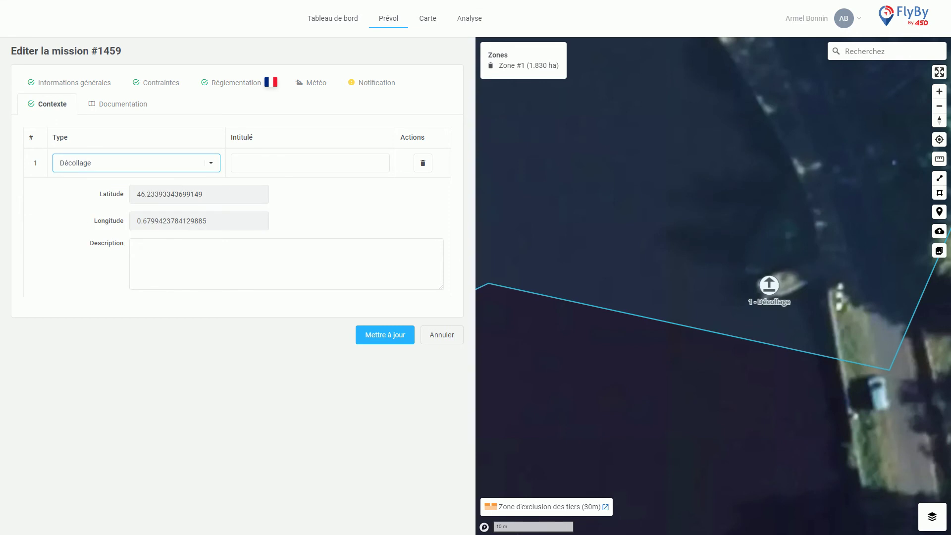
pyautogui.click(298, 163)
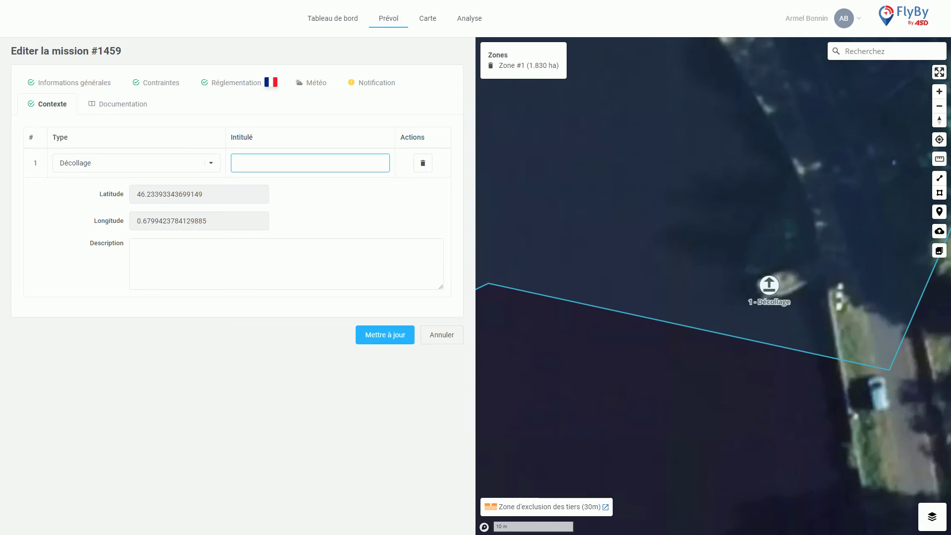
pyautogui.write('RF28')
pyautogui.press('Tab')
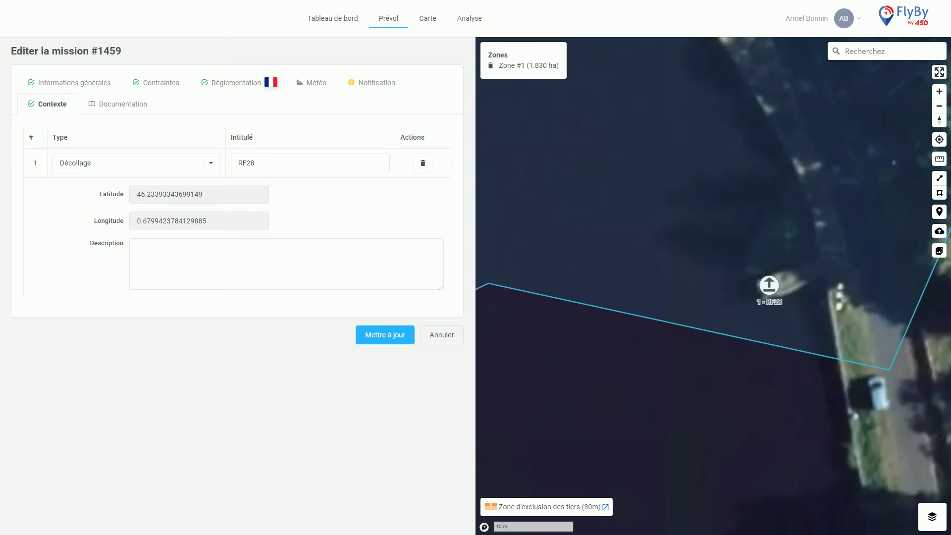
# Step: Add a second context point just northeast of the takeoff point and set its type to Télépilote
pyautogui.click(940, 212)
pyautogui.click(802, 271)
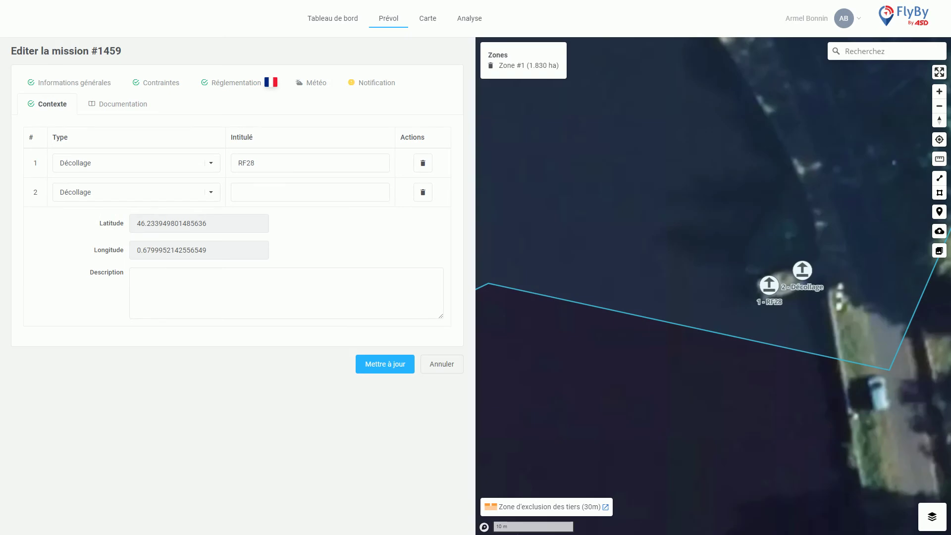
pyautogui.click(136, 192)
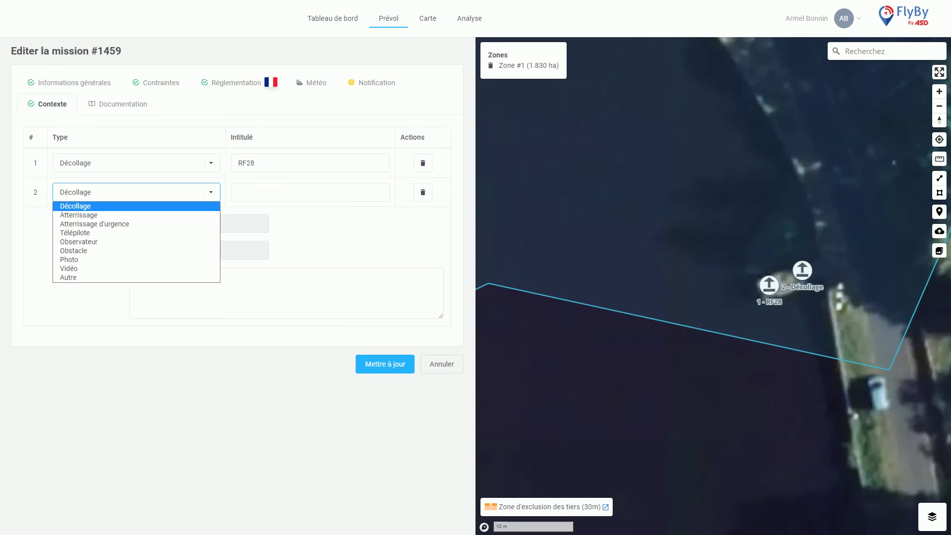
pyautogui.click(75, 233)
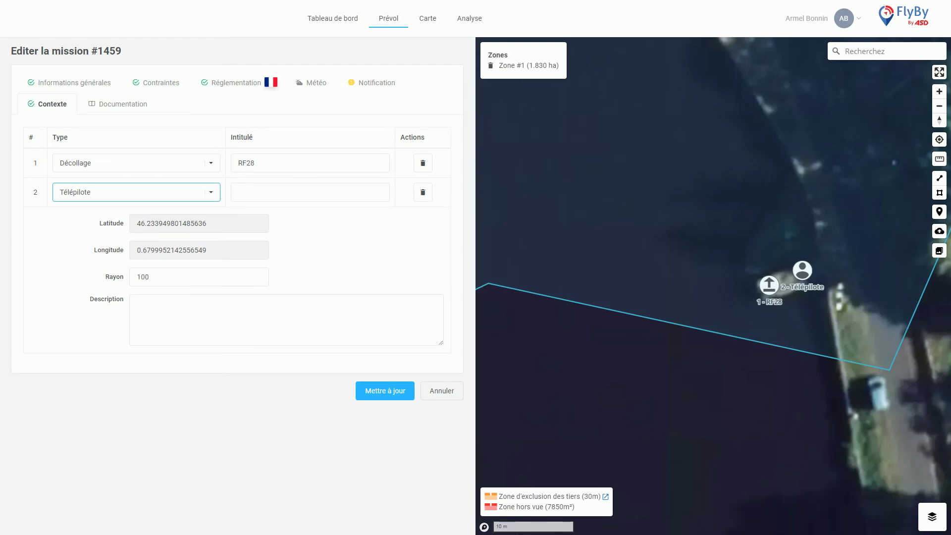
# Step: Examine the out-of-sight zone across the flight area and the radius of the Télépilote point
pyautogui.scroll(-8, 644, 350)
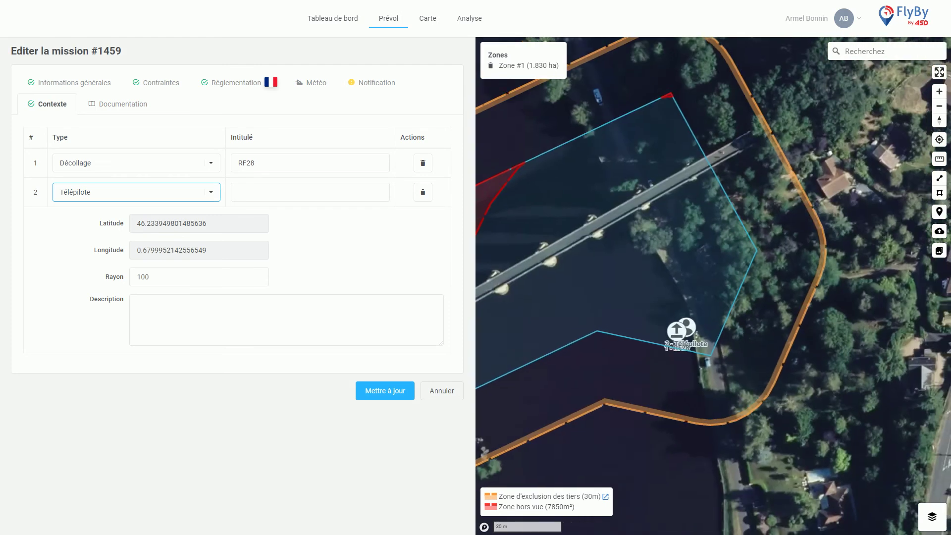
pyautogui.moveTo(644, 350); pyautogui.dragTo(819, 339)
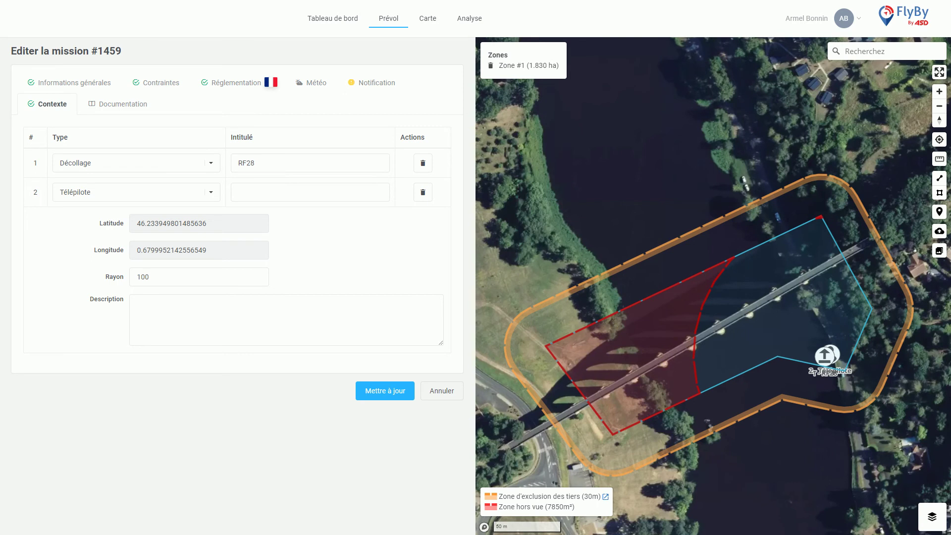
pyautogui.scroll(2, 777, 385)
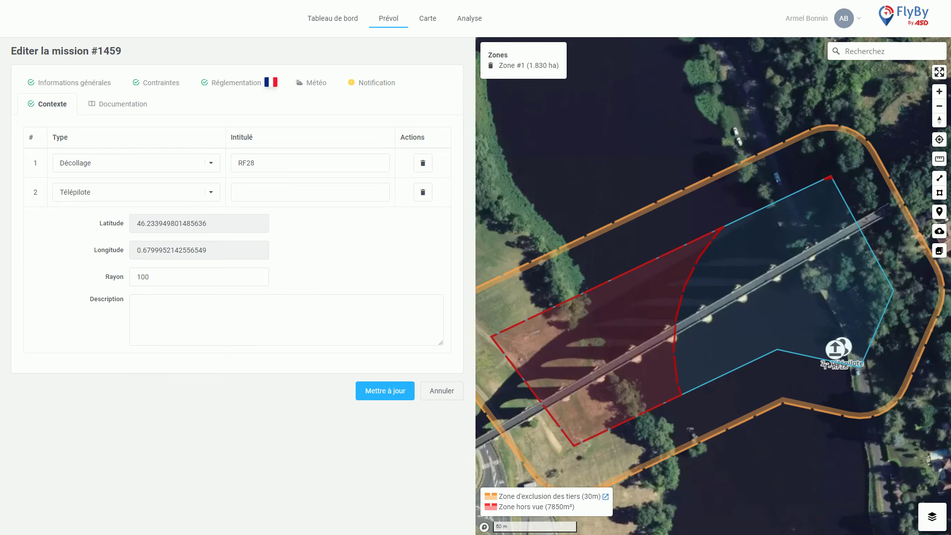
pyautogui.click(149, 277)
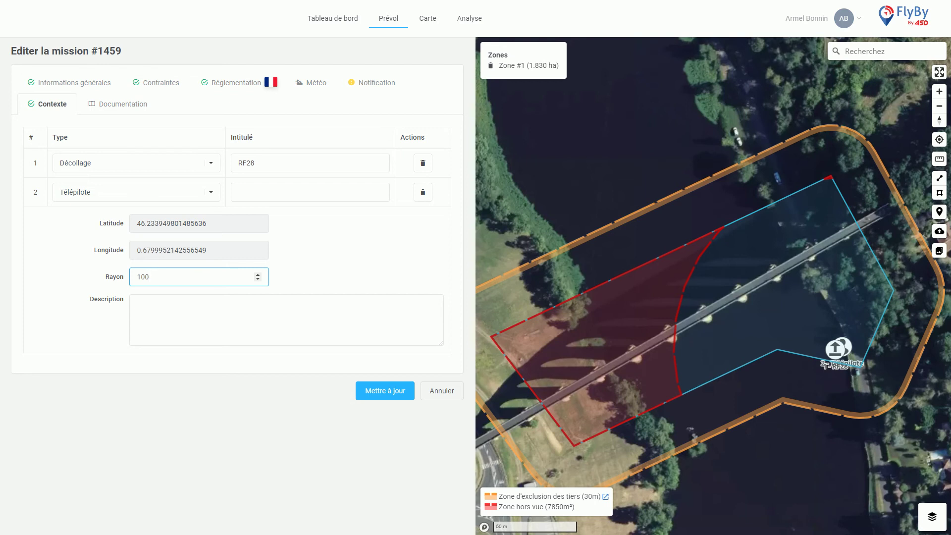
pyautogui.press('Return')
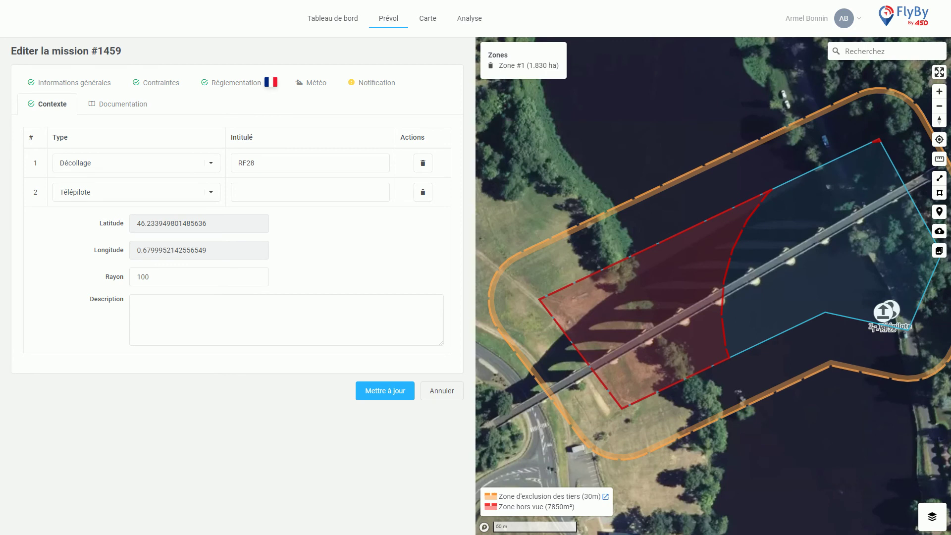
# Step: Add a third context point near the viaduct's western end, set its type to Observateur and title it with the observer's first name
pyautogui.click(938, 211)
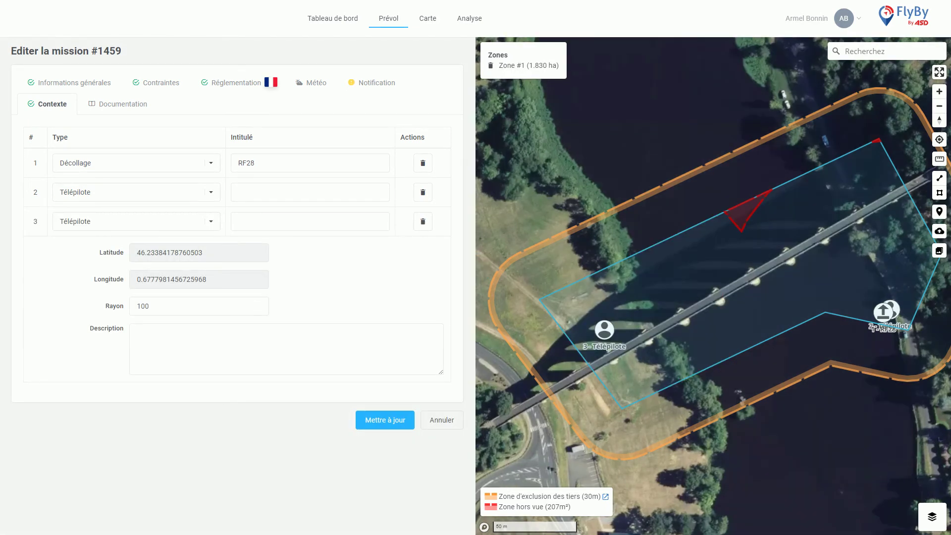
pyautogui.click(136, 221)
pyautogui.click(85, 272)
pyautogui.click(238, 221)
pyautogui.write('aLA')
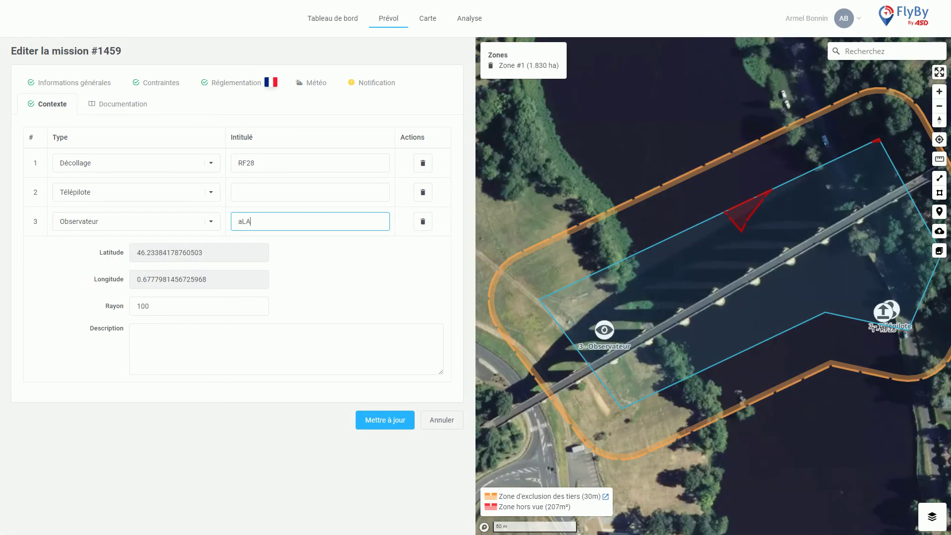
pyautogui.press('BackSpace')
pyautogui.press('BackSpace')
pyautogui.press('BackSpace')
pyautogui.write('Alai')
# Step: Add a fourth context point just outside the flight zone's northern edge by the east bank and title it with the second observer's first name
pyautogui.moveTo(773, 228); pyautogui.dragTo(655, 351)
pyautogui.click(939, 211)
pyautogui.click(690, 267)
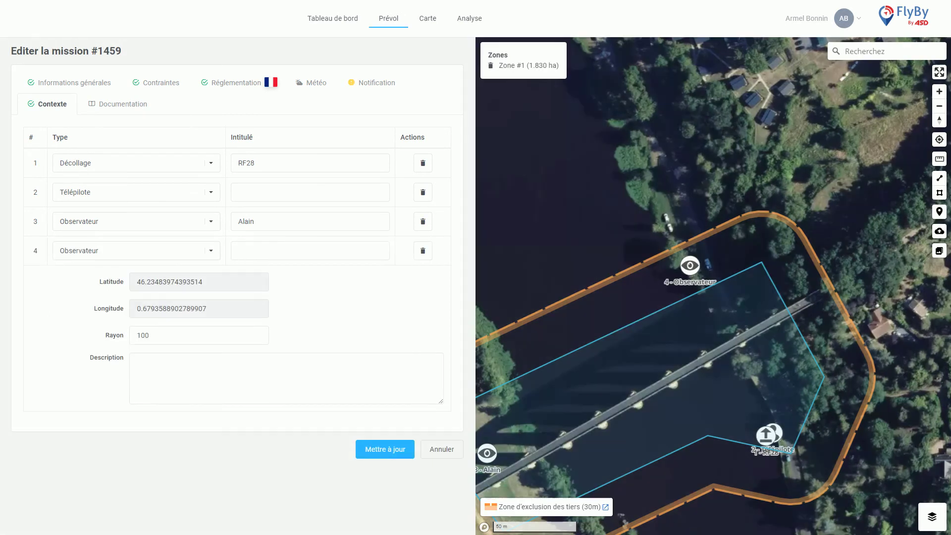
pyautogui.write('Pierre')
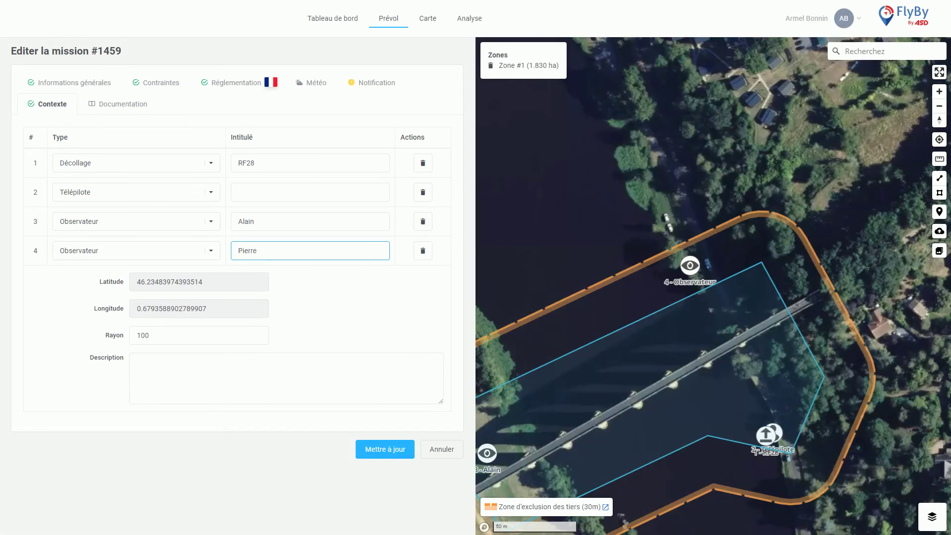
pyautogui.press('Tab')
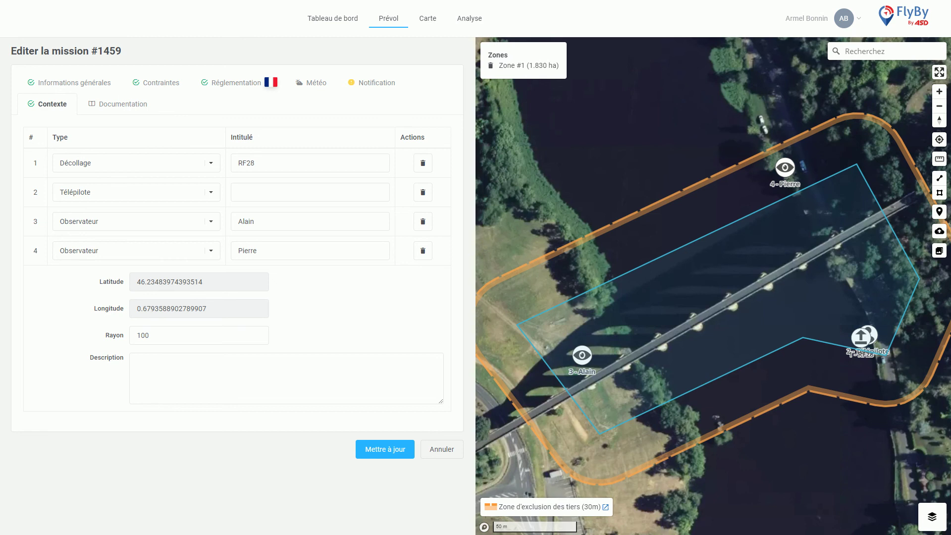
# Step: Add a fifth context point near the flight zone's western corner and set its type to Atterrissage d'urgence
pyautogui.click(940, 212)
pyautogui.click(562, 318)
pyautogui.click(136, 280)
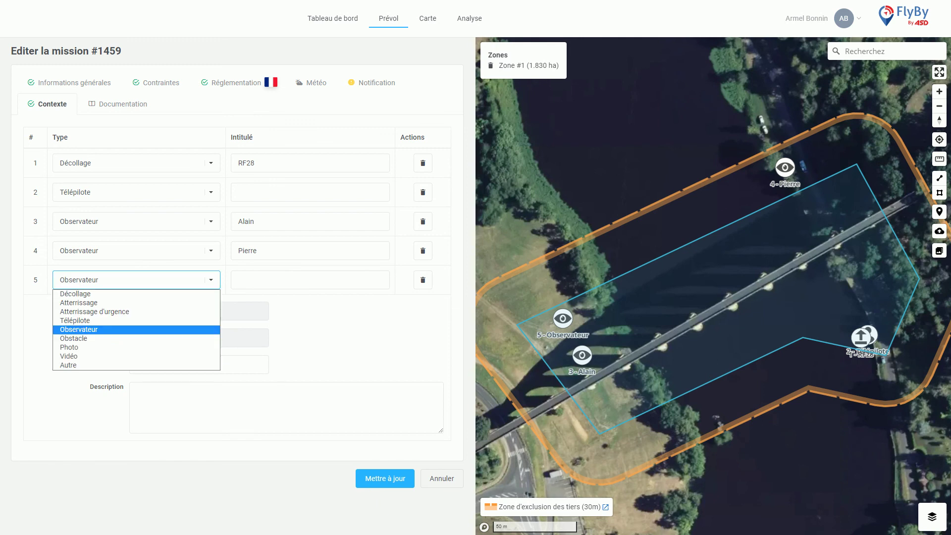
pyautogui.click(95, 311)
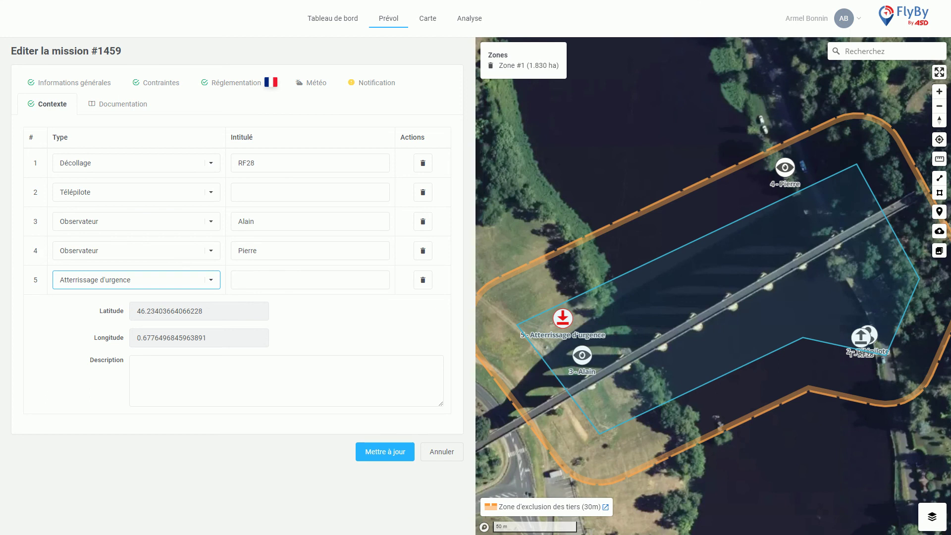
# Step: Add a sixth context point on the middle of the viaduct, set its type to Obstacle and title it "Saut élastique"
pyautogui.scroll(2, 768, 299)
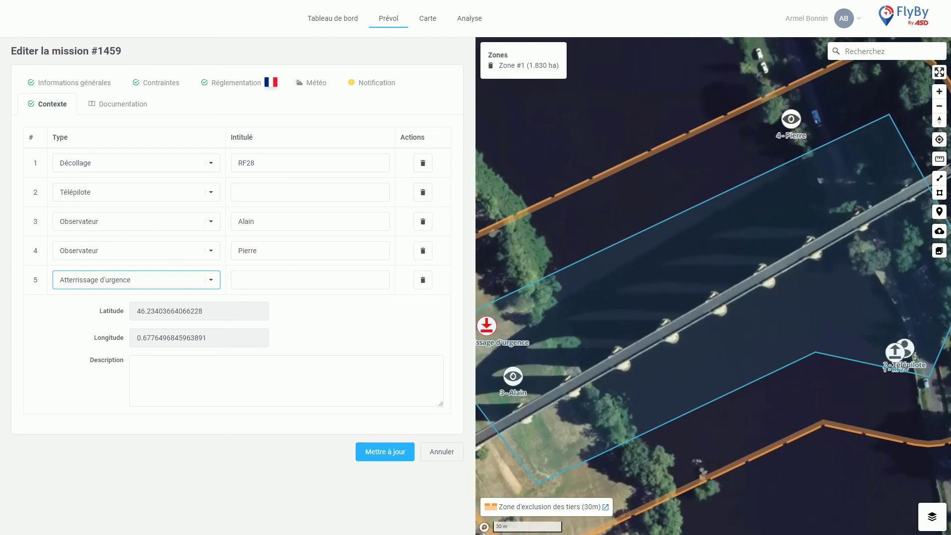
pyautogui.click(939, 211)
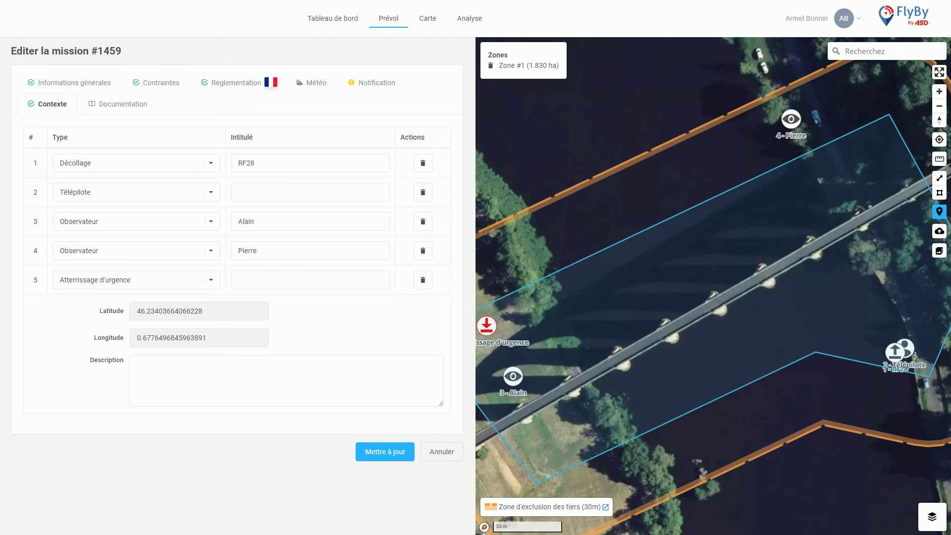
pyautogui.click(778, 273)
pyautogui.click(136, 309)
pyautogui.press('Up')
pyautogui.press('Up')
pyautogui.press('Up')
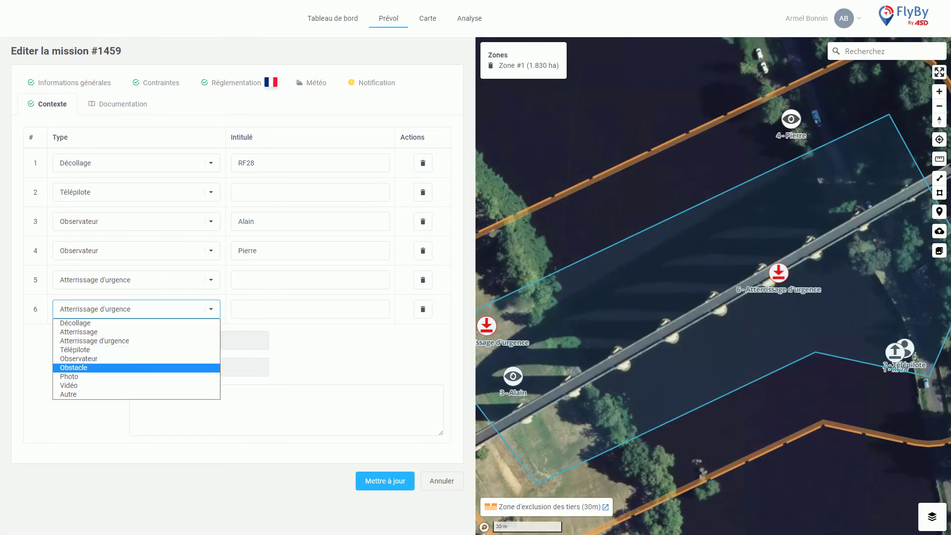
pyautogui.press('Return')
pyautogui.press('Tab')
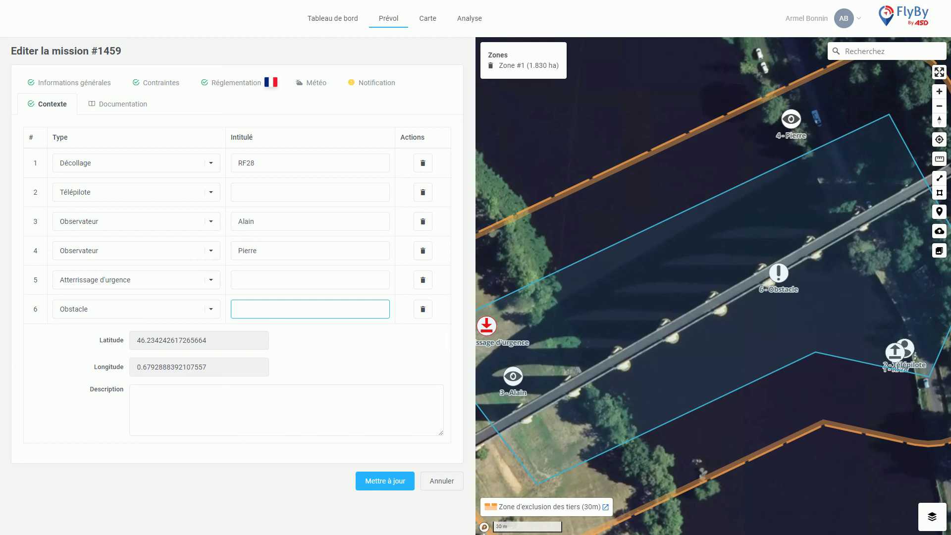
pyautogui.write('saut élastique')
pyautogui.press('Tab')
# Step: Review the flight report's table of contents and its Contexte section with the map and list of points
pyautogui.scroll(-5, 734, 310)
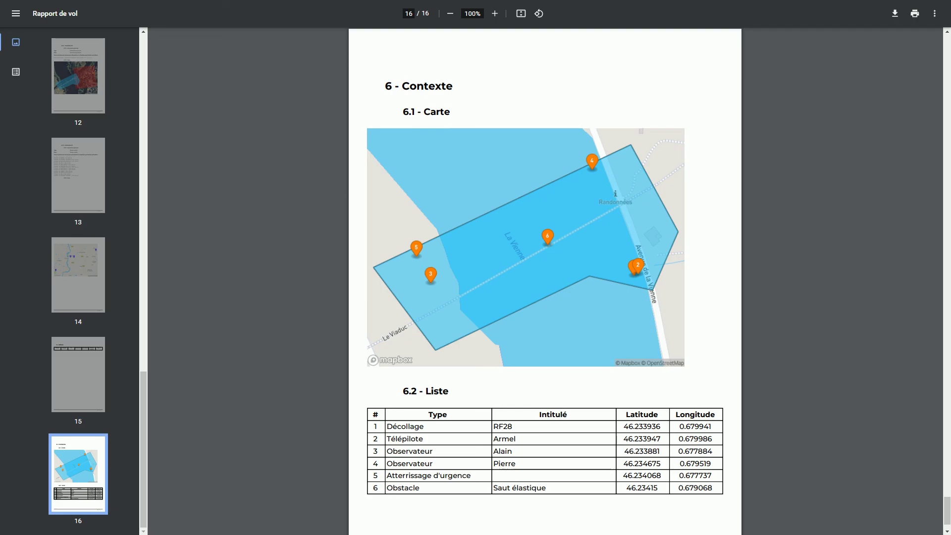
pyautogui.scroll(20, 77, 175)
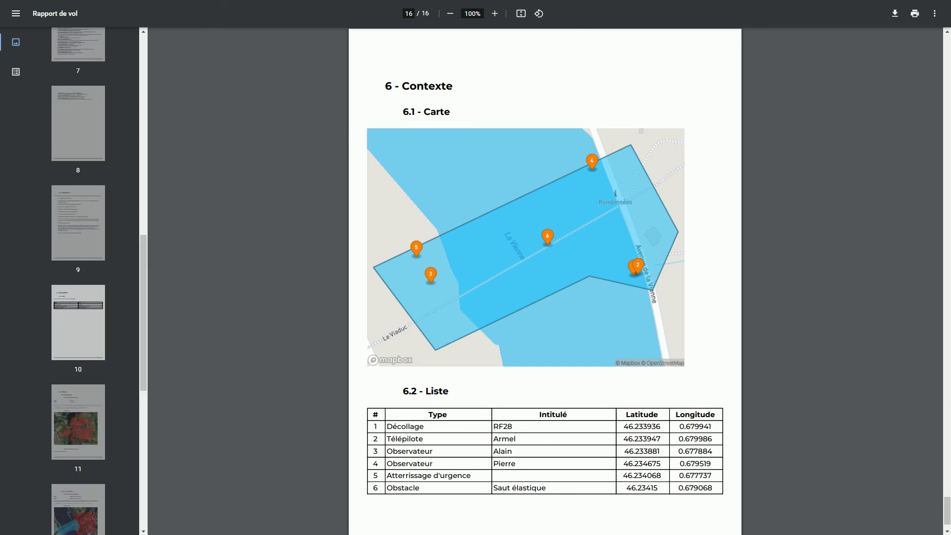
pyautogui.click(78, 176)
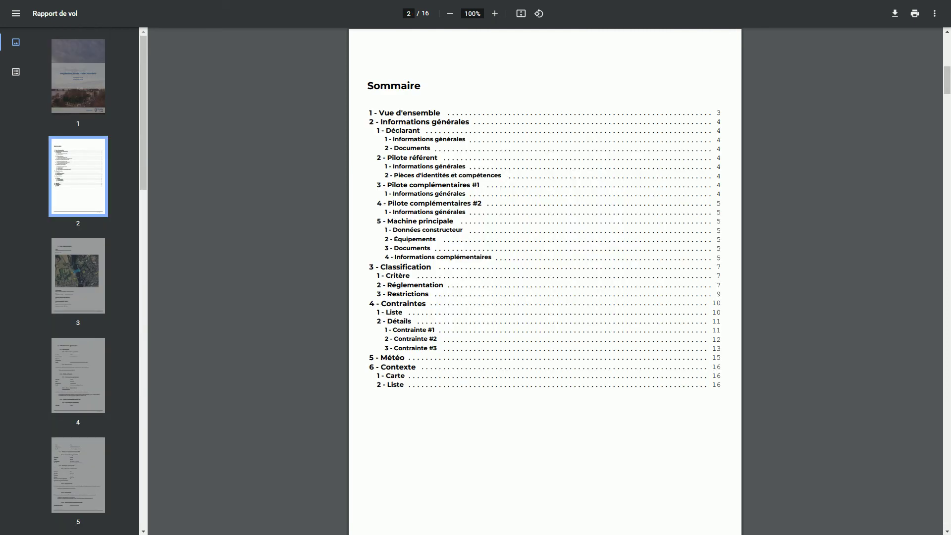
pyautogui.press('End')
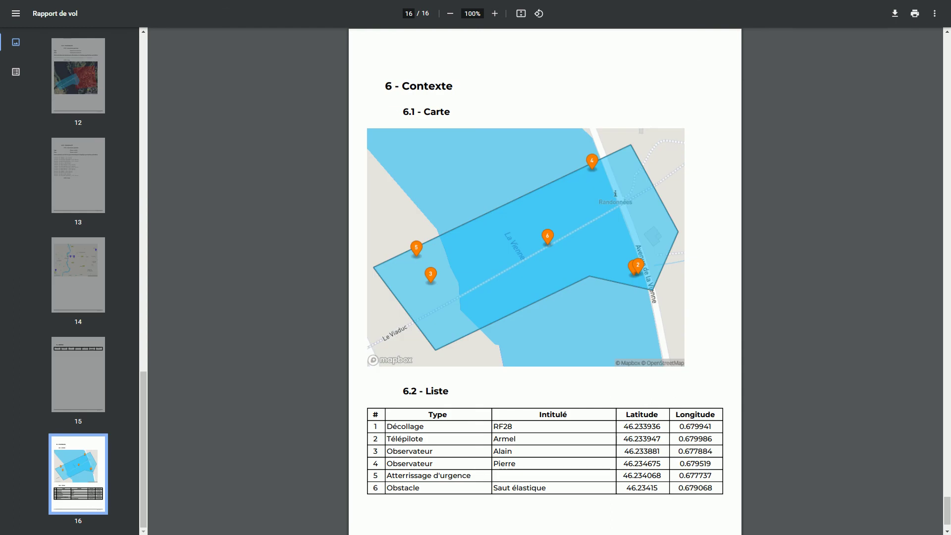